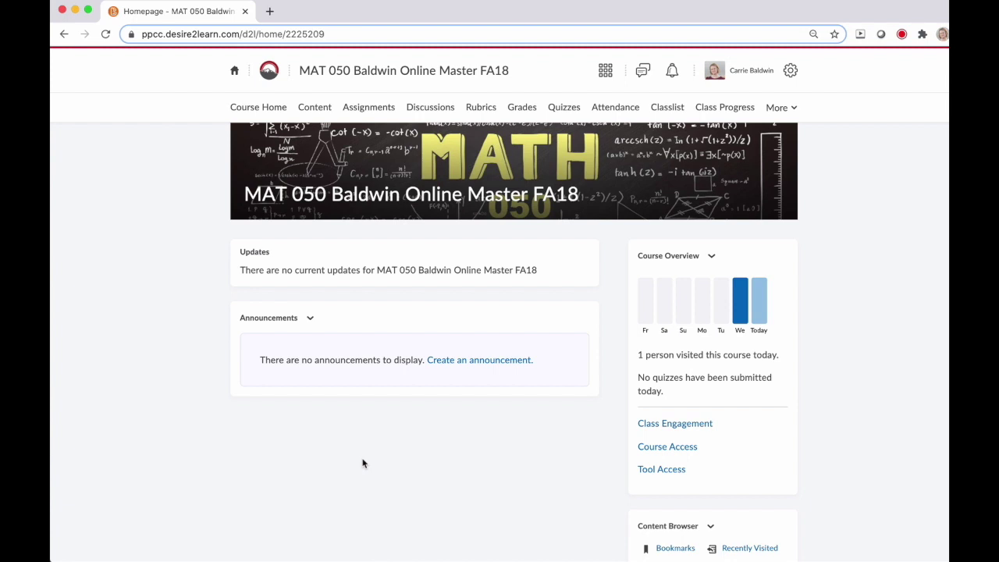
Step: Scroll the MAT 050 course homepage down to the Pearson MyLab & Mastering widget
scroll(447, 464, "down", 5)
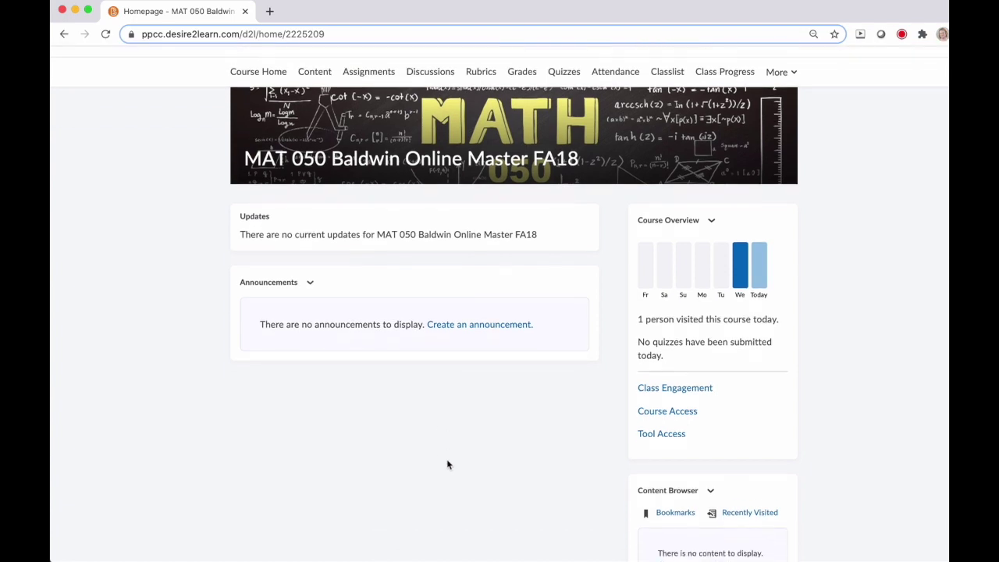
scroll(447, 464, "down", 2)
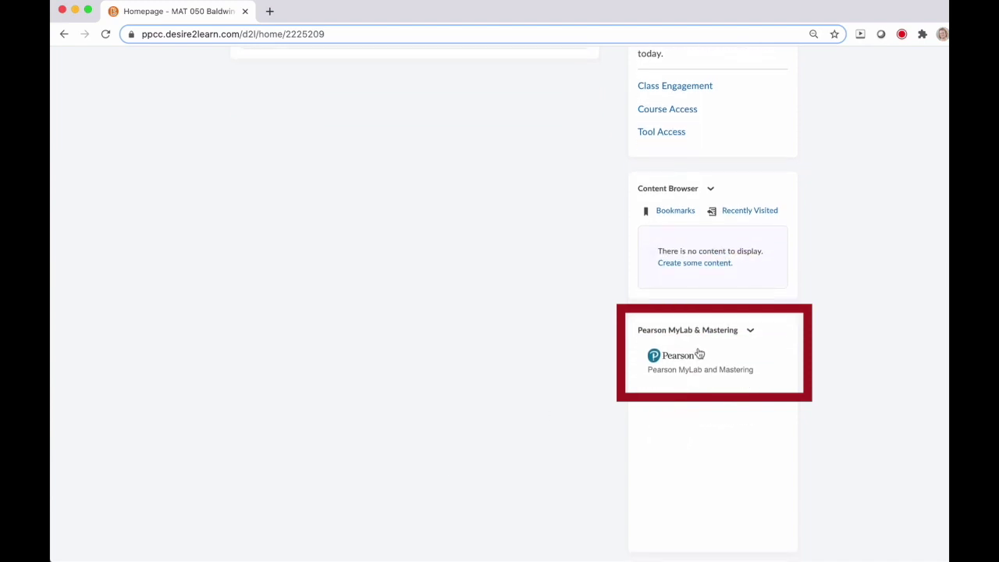
Step: Launch the Pearson MyLab tools, open the Grade Sync settings, and select every item to sync
left_click(687, 359)
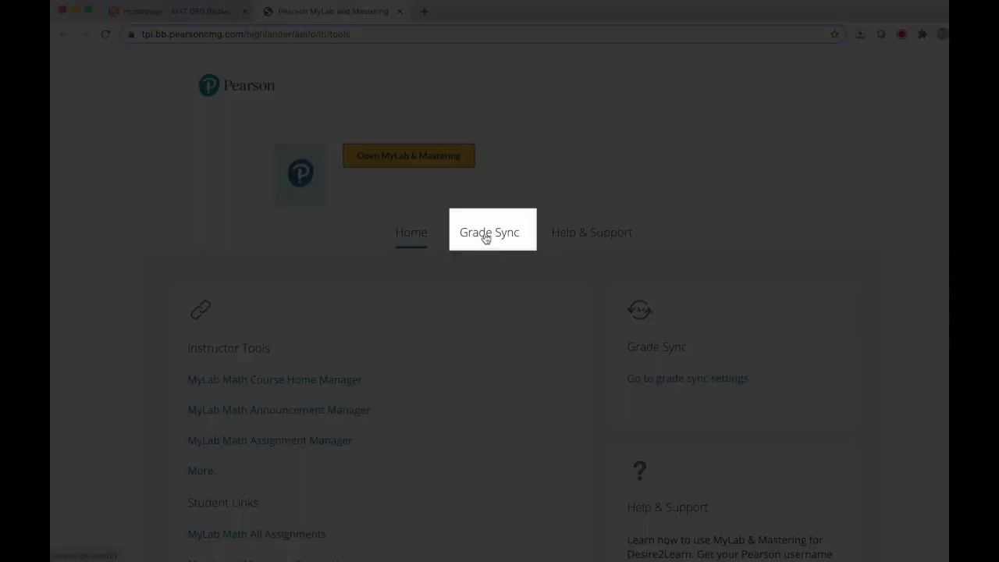
left_click(485, 238)
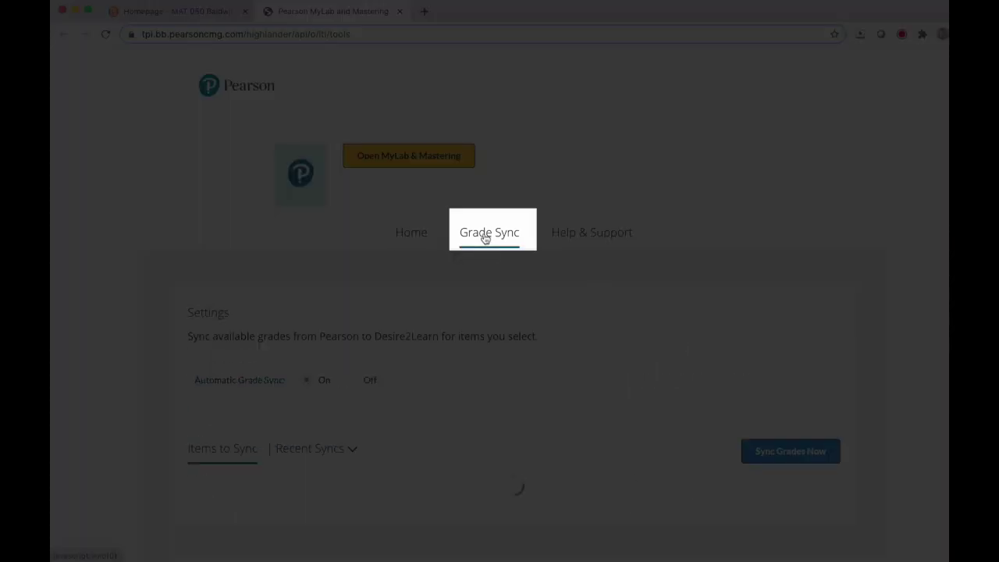
scroll(551, 317, "down", 5)
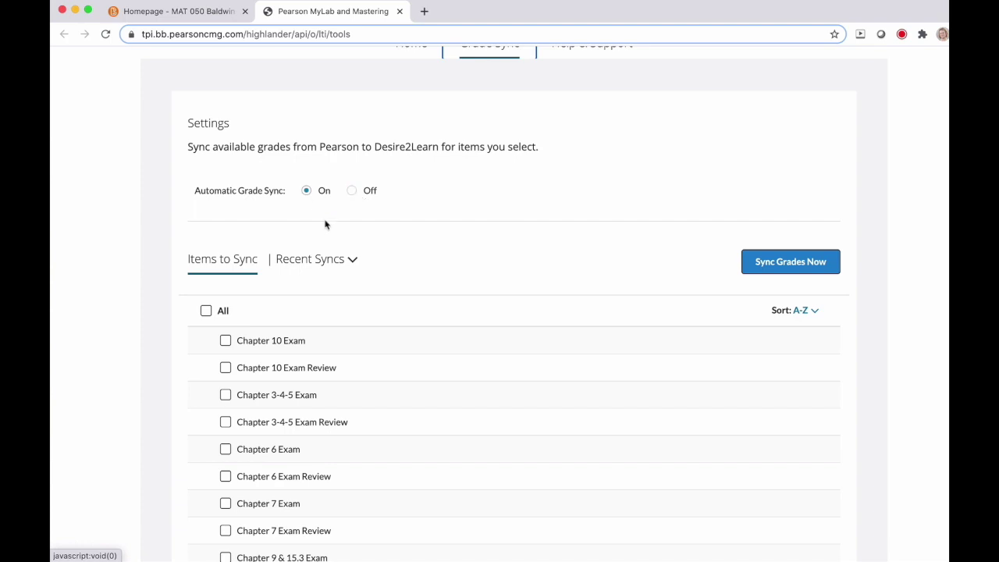
scroll(328, 318, "down", 1)
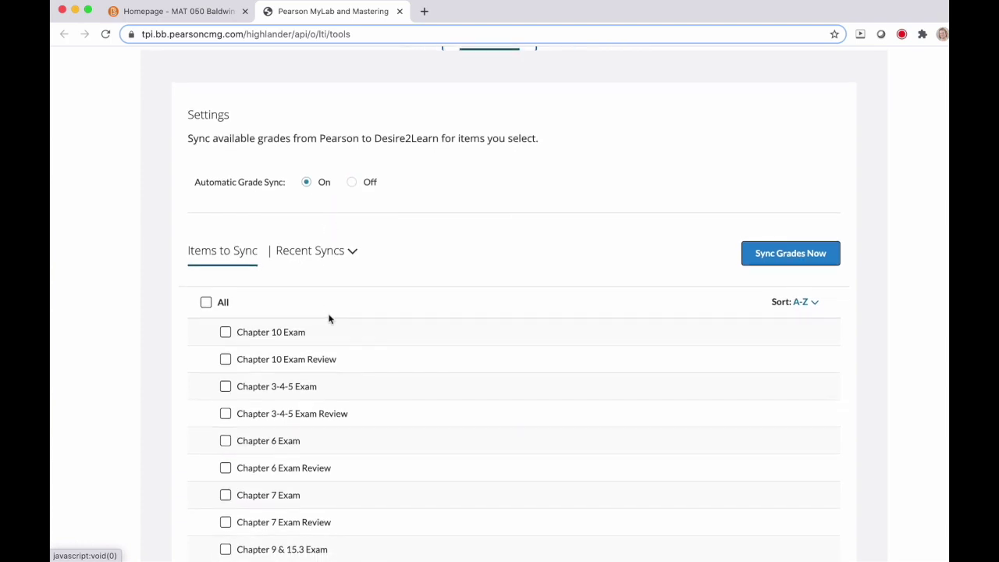
scroll(328, 318, "down", 1)
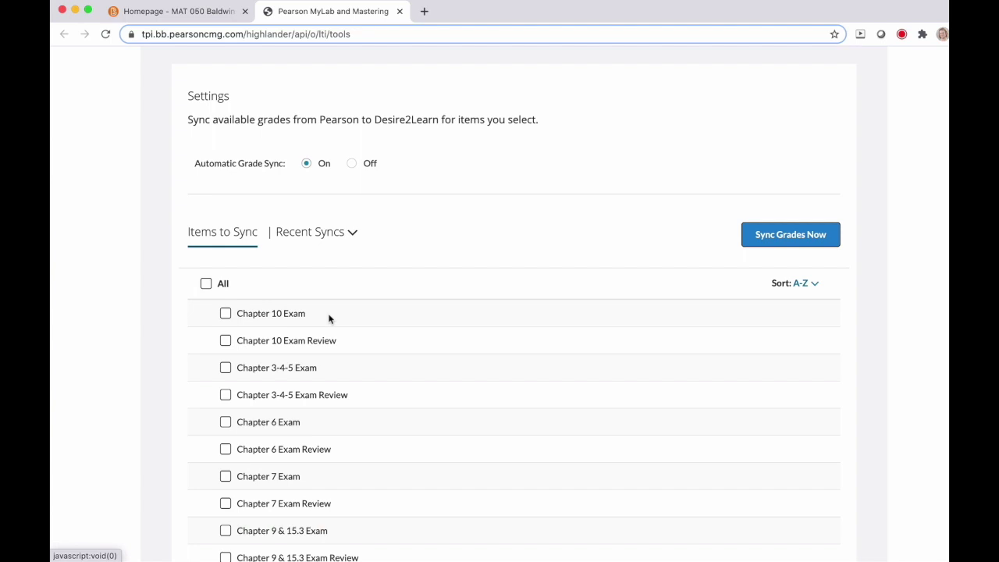
left_click(206, 285)
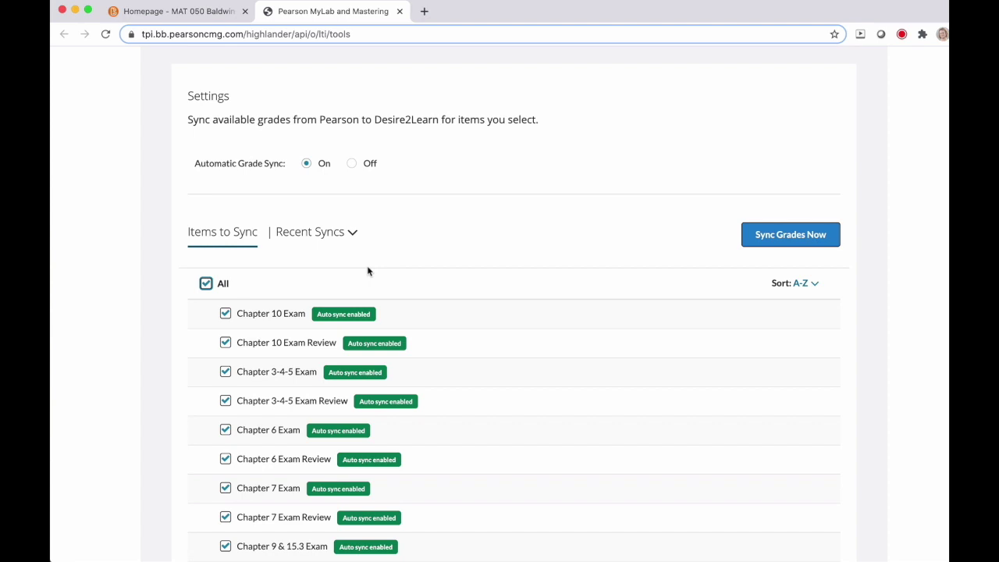
Step: Sync the selected grades to Desire2Learn now and confirm all 10 items show Synced
left_click(789, 240)
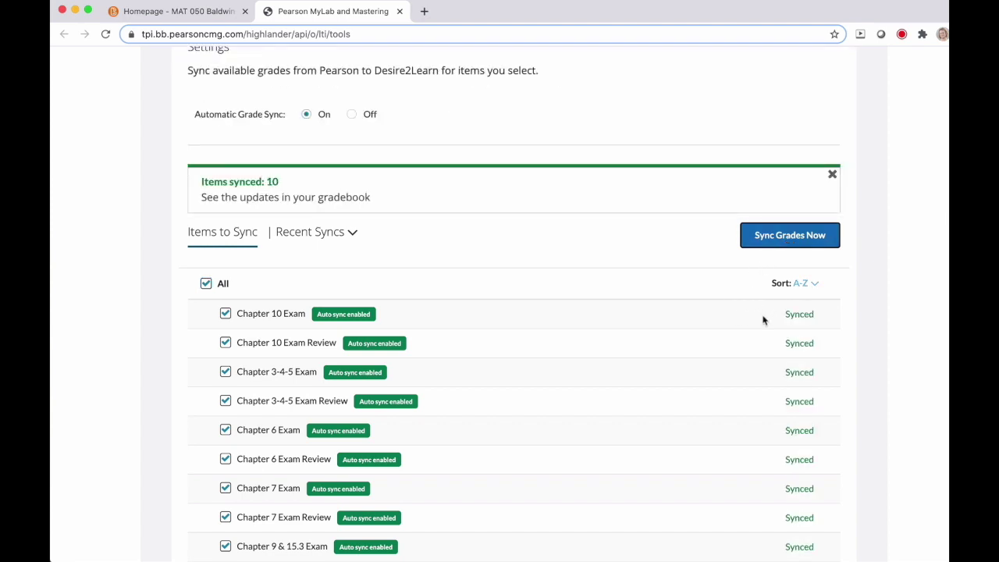
scroll(748, 344, "down", 5)
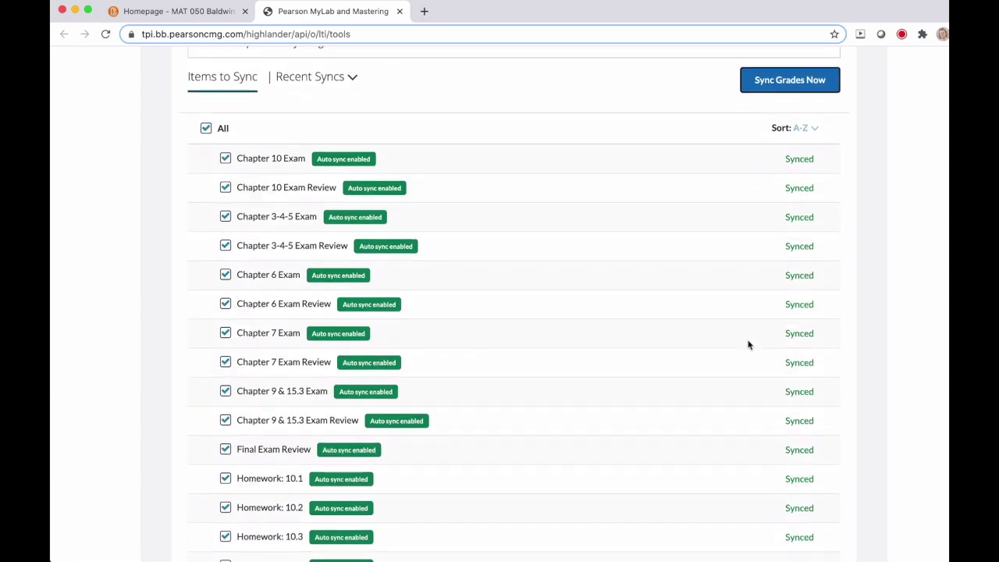
scroll(747, 344, "down", 10)
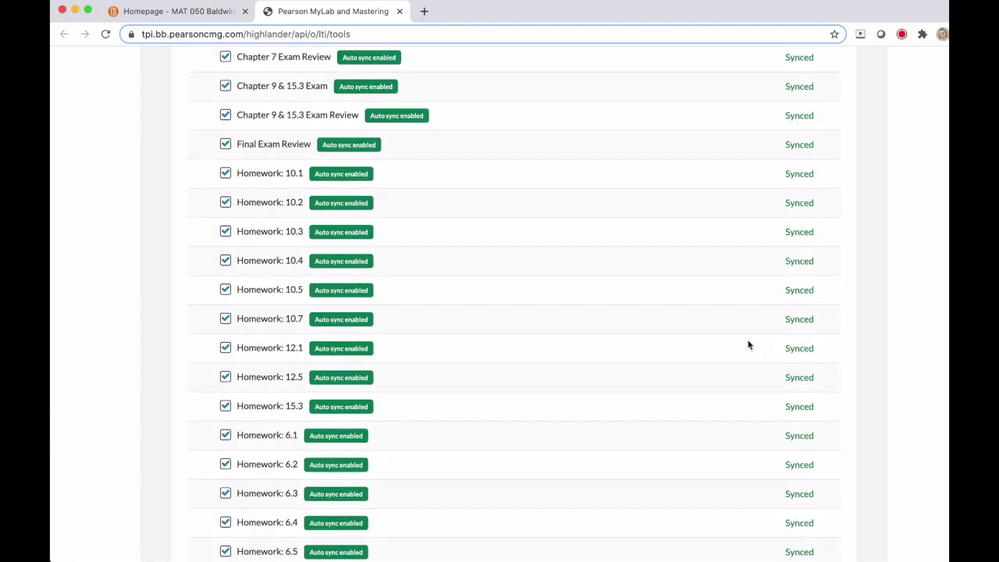
scroll(747, 344, "down", 5)
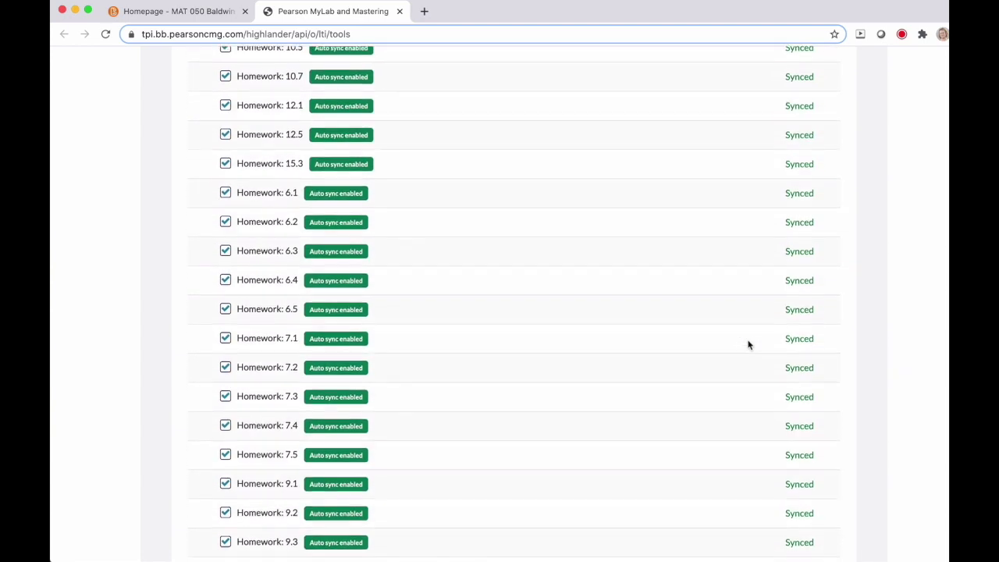
scroll(748, 345, "down", 4)
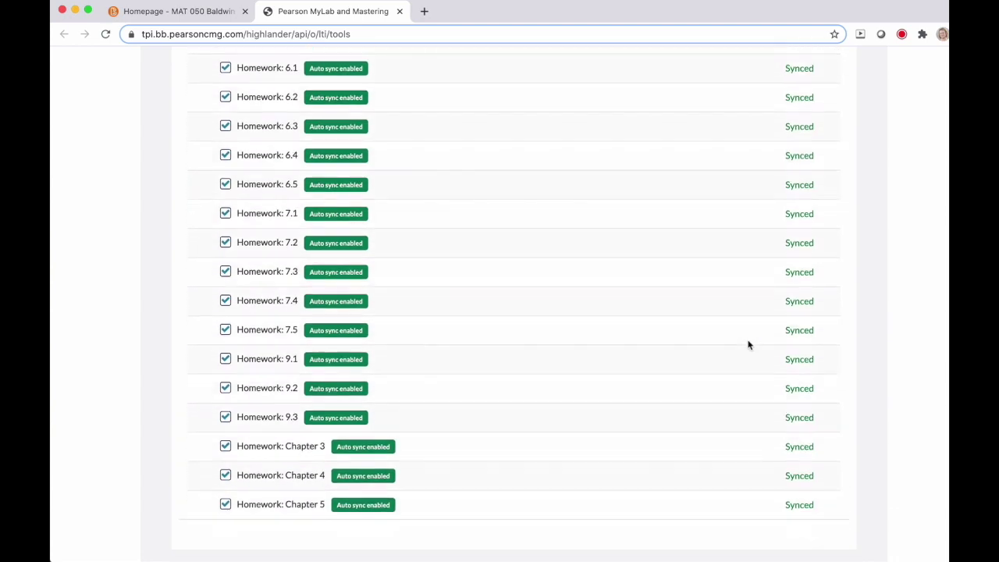
scroll(748, 345, "up", 12)
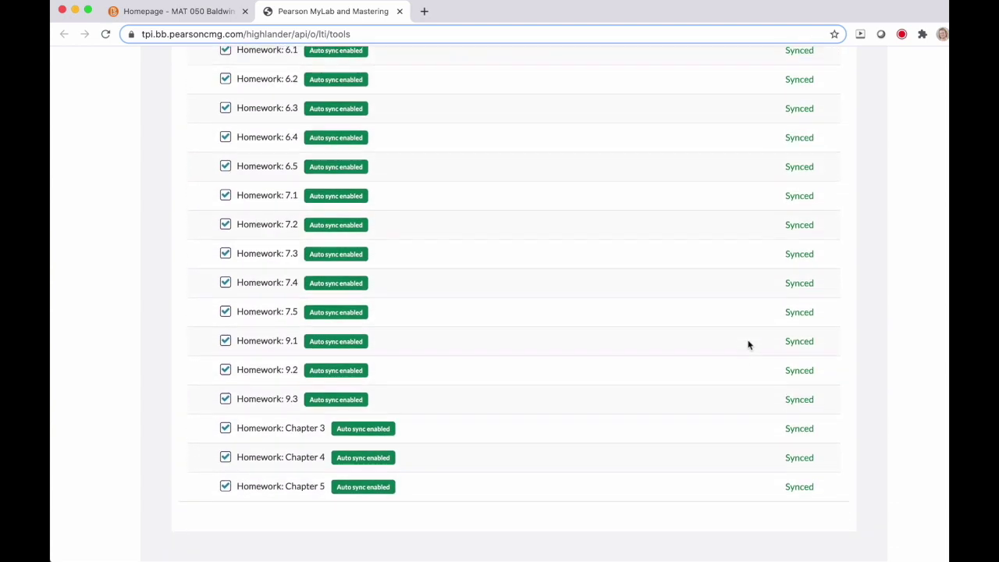
Step: Return to the D2L course, open Grades, and review synced columns like Chapter 10 Exam Review
left_click(181, 14)
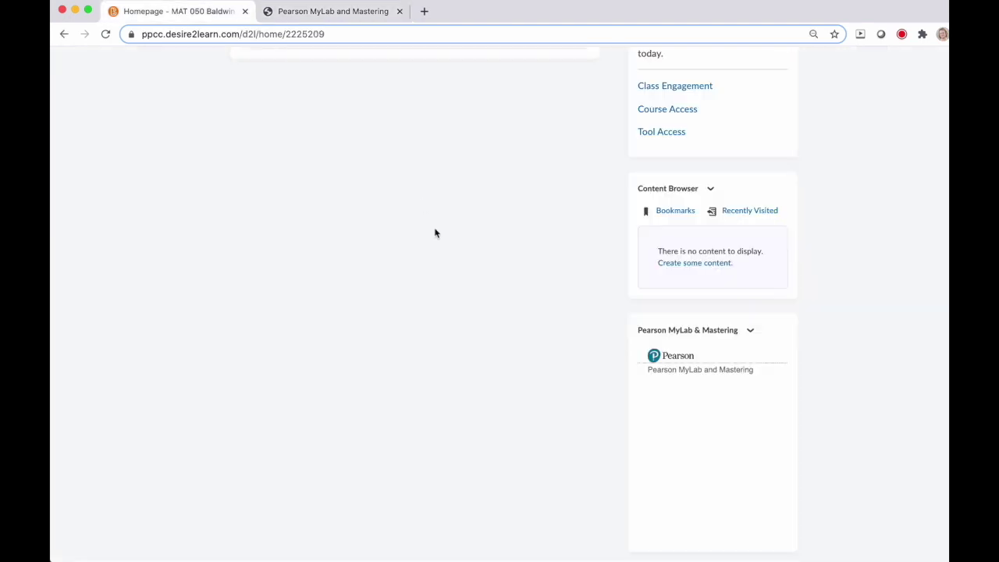
scroll(435, 232, "up", 3)
scroll(434, 233, "up", 3)
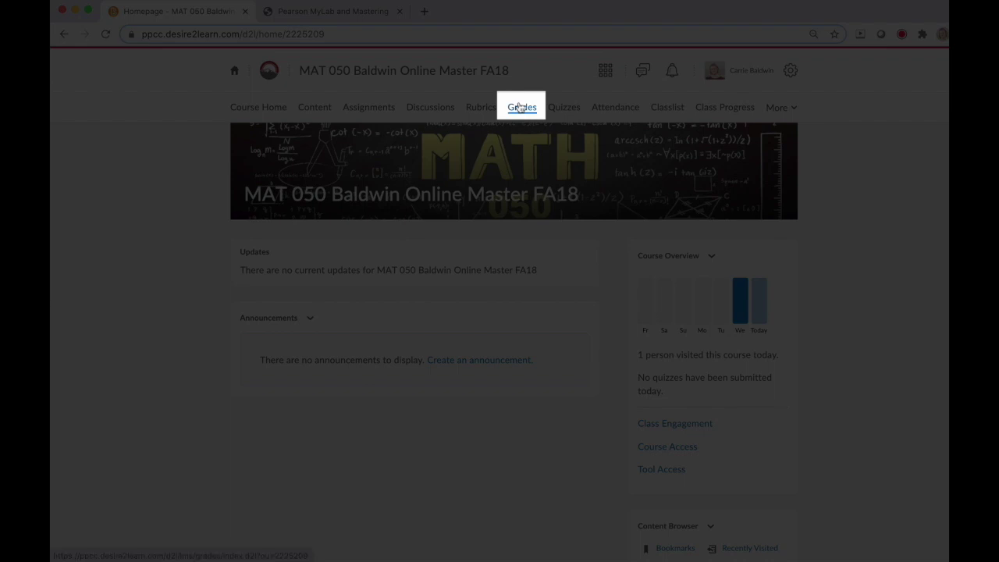
left_click(521, 108)
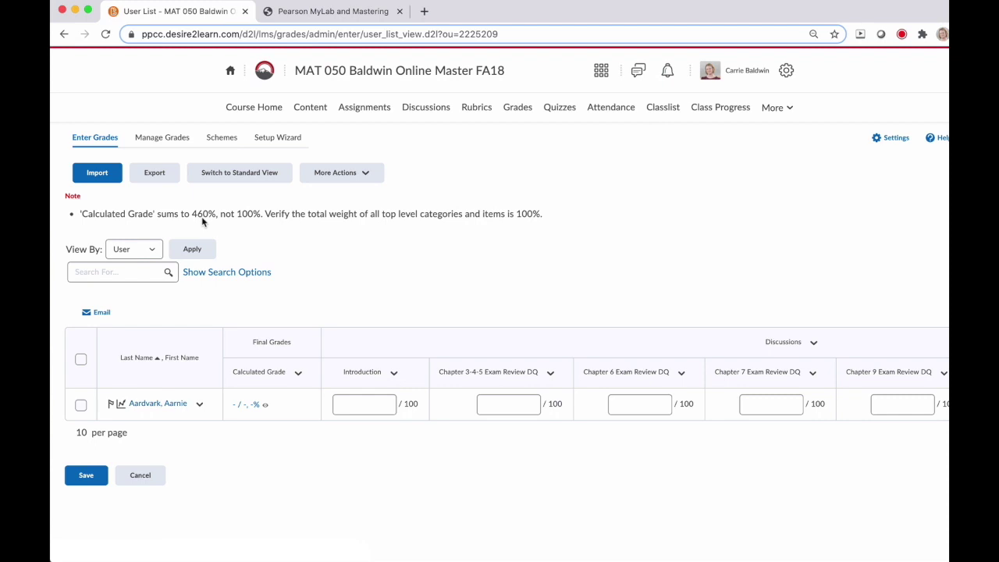
scroll(552, 383, "right", 2)
scroll(552, 383, "right", 10)
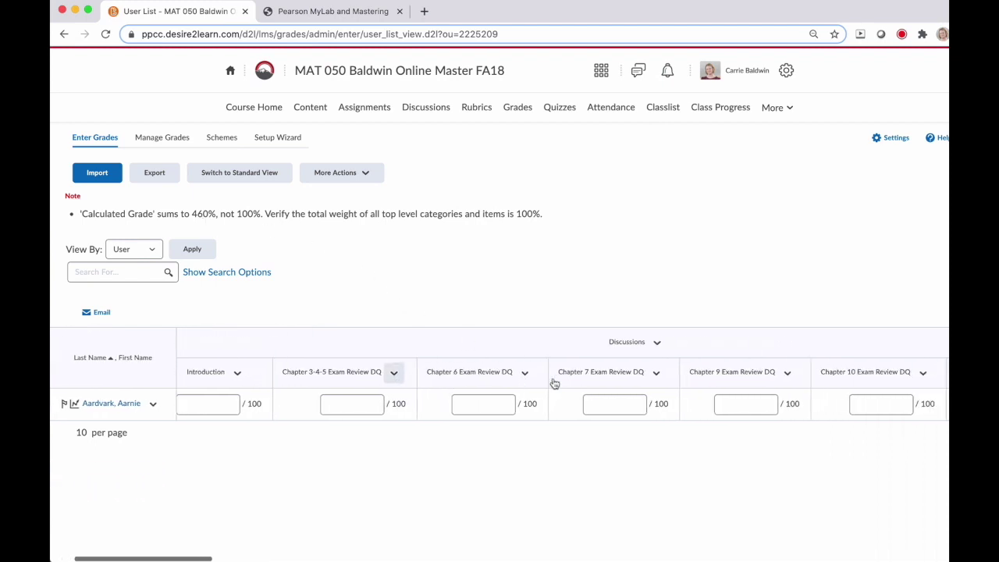
scroll(553, 382, "right", 10)
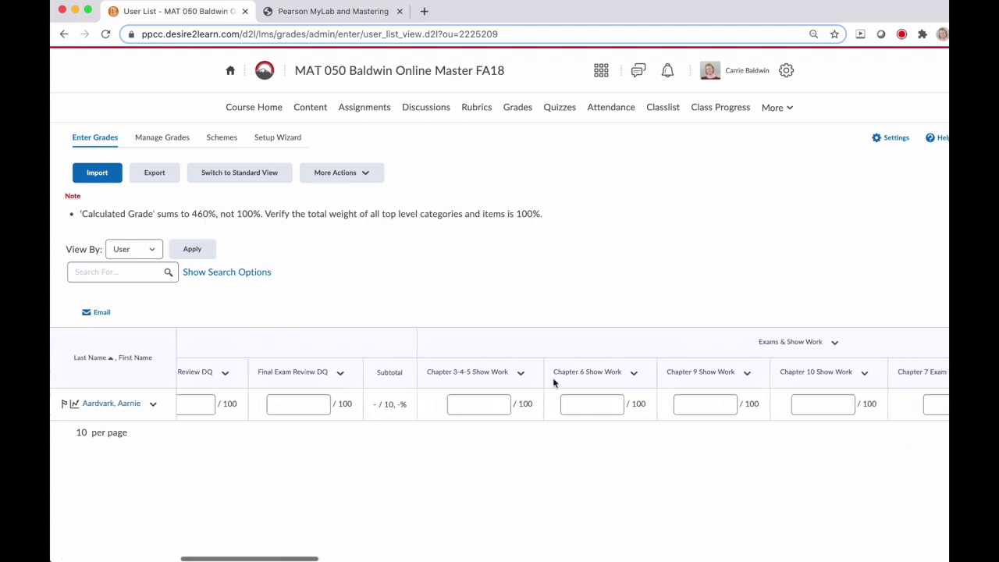
scroll(553, 383, "right", 3)
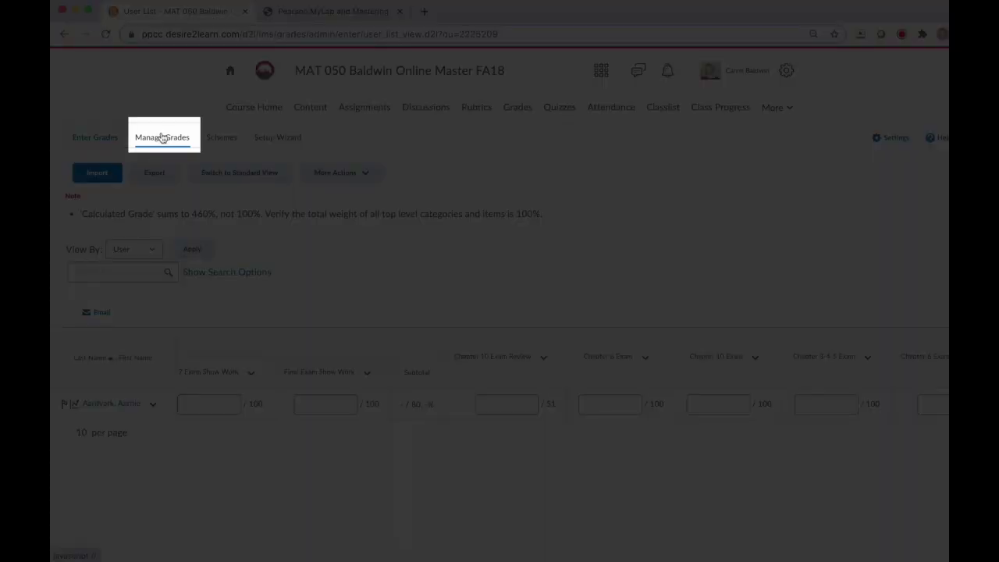
Step: In Manage Grades, select all, then deselect Homework, Discussions and the Introduction, Chapter 3-4-5 and Chapter 6 discussions
left_click(163, 139)
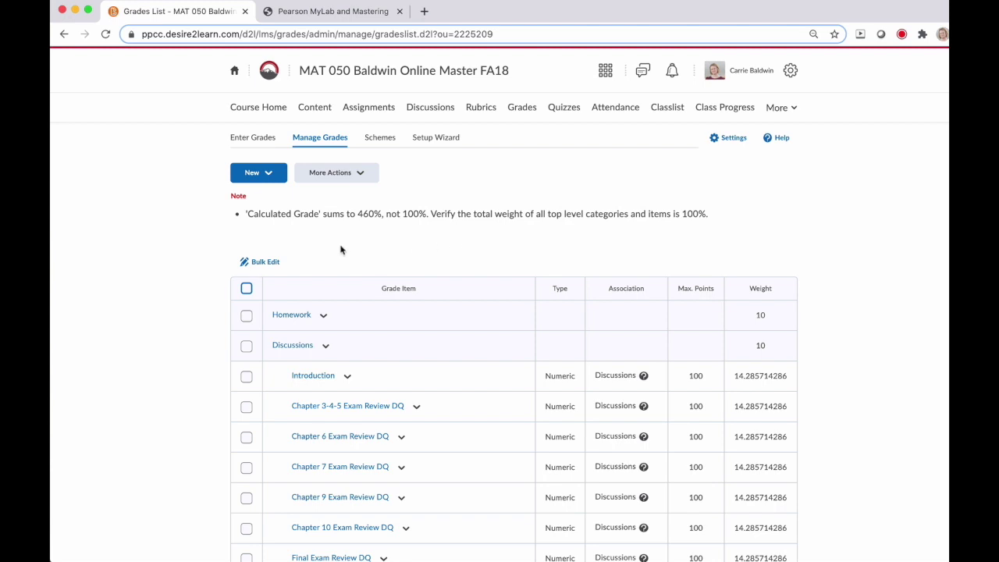
left_click(246, 289)
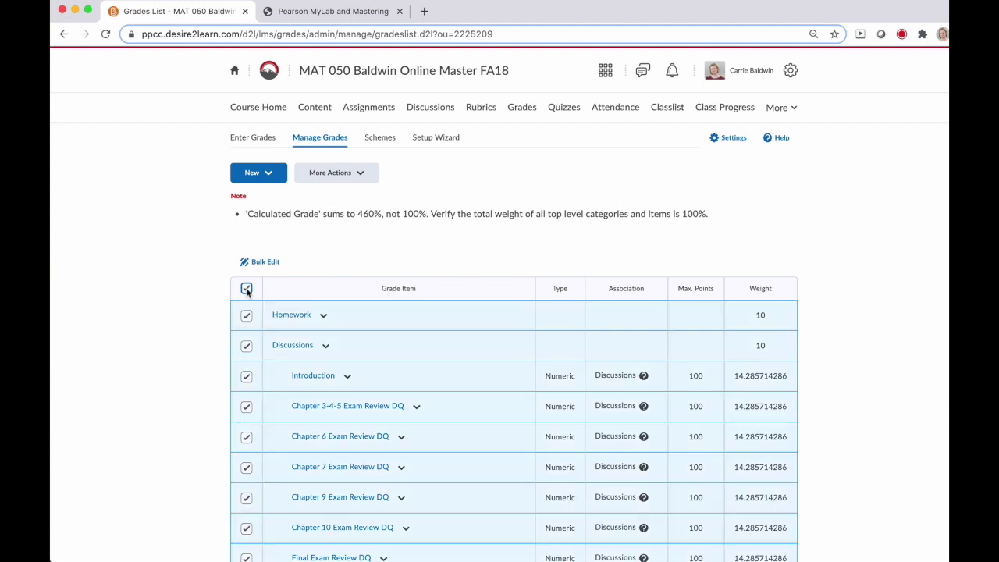
left_click(247, 316)
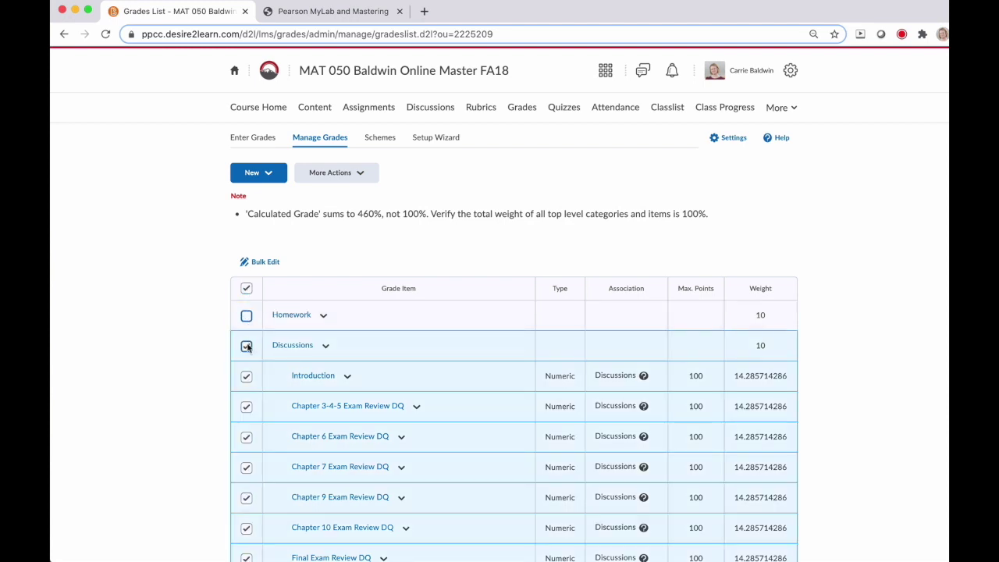
left_click(247, 345)
left_click(247, 376)
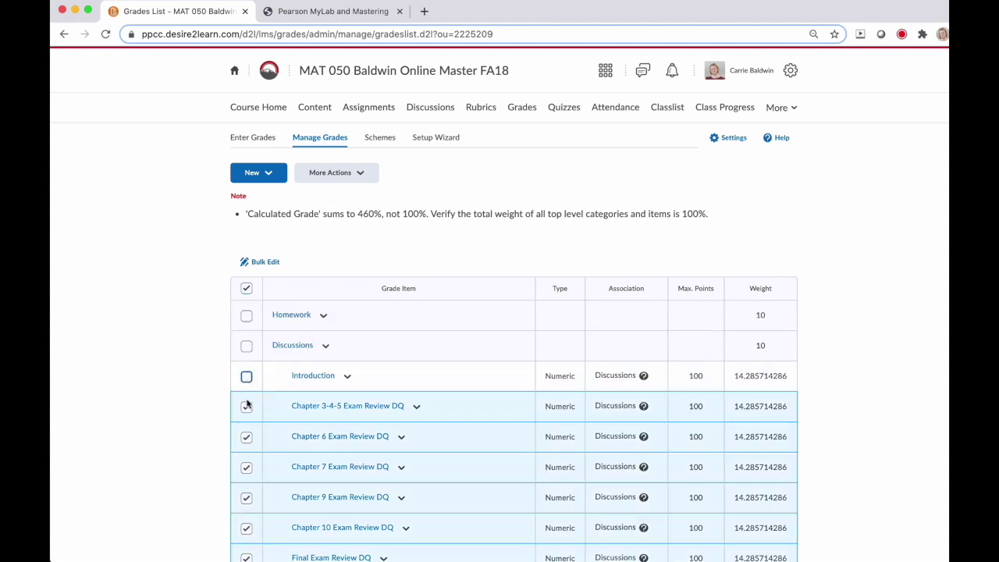
left_click(246, 407)
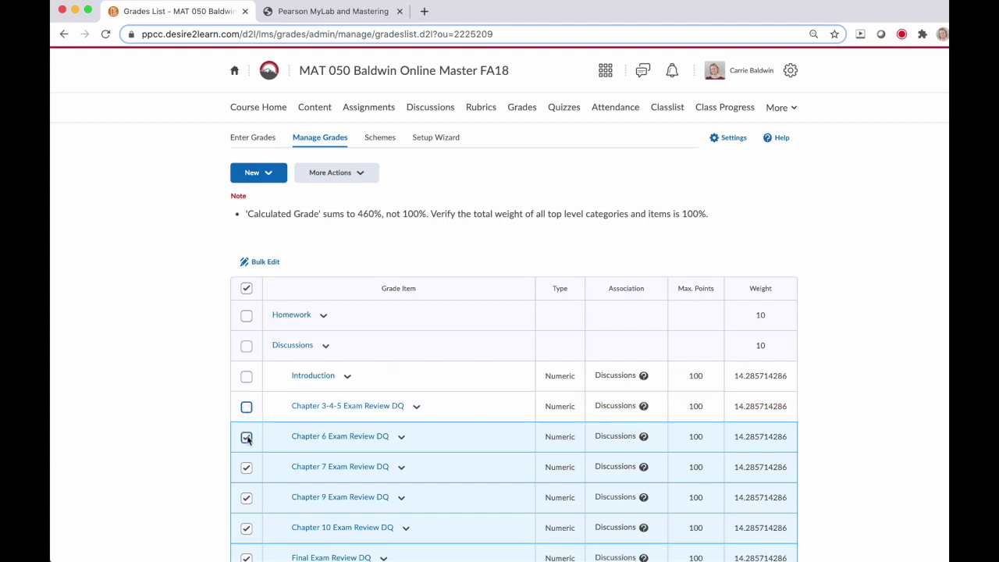
left_click(247, 438)
Step: Scroll through the grade items list to check that only the synced Pearson items remain selected
scroll(191, 233, "down", 10)
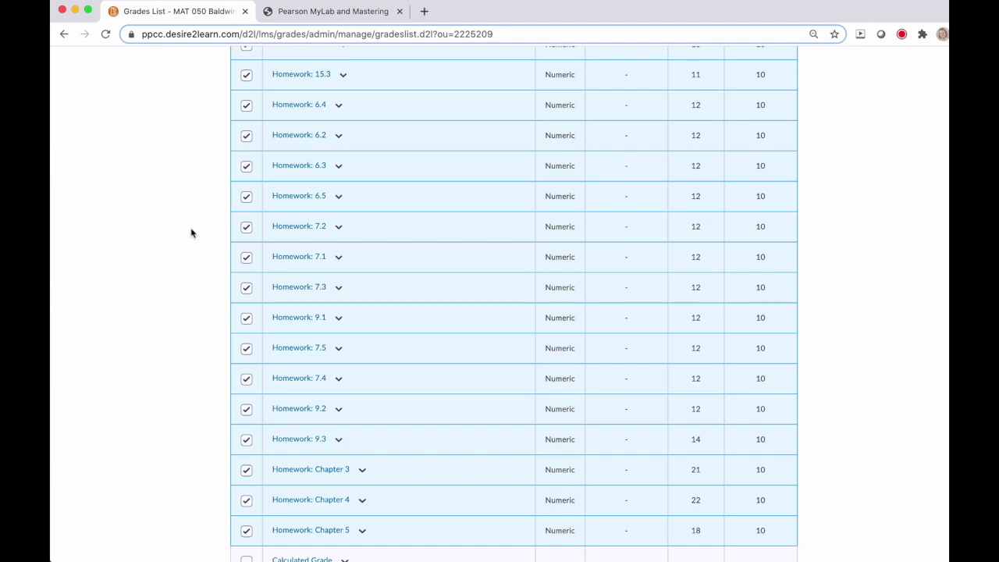
scroll(220, 285, "down", 2)
scroll(219, 285, "up", 3)
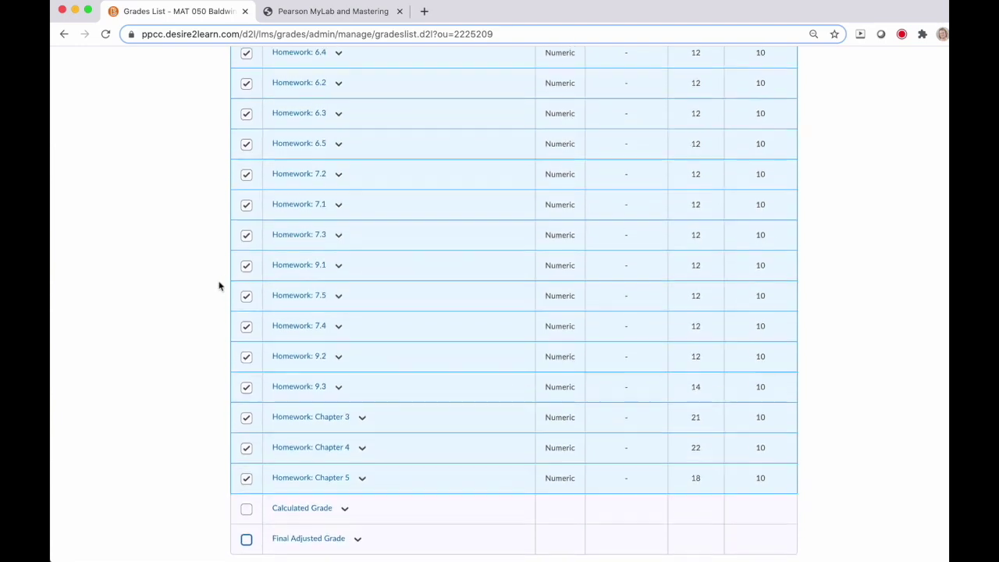
scroll(219, 286, "up", 7)
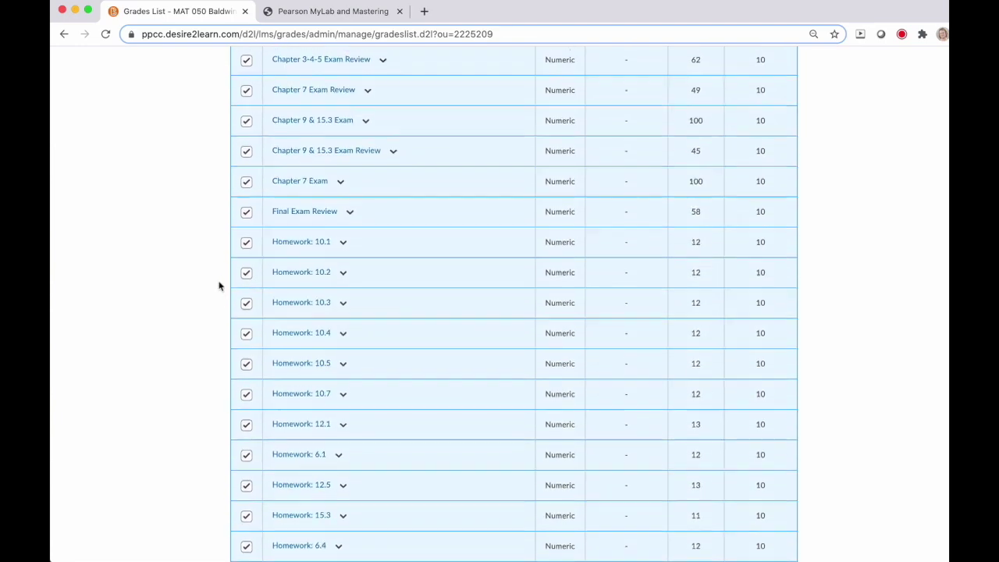
scroll(219, 286, "up", 5)
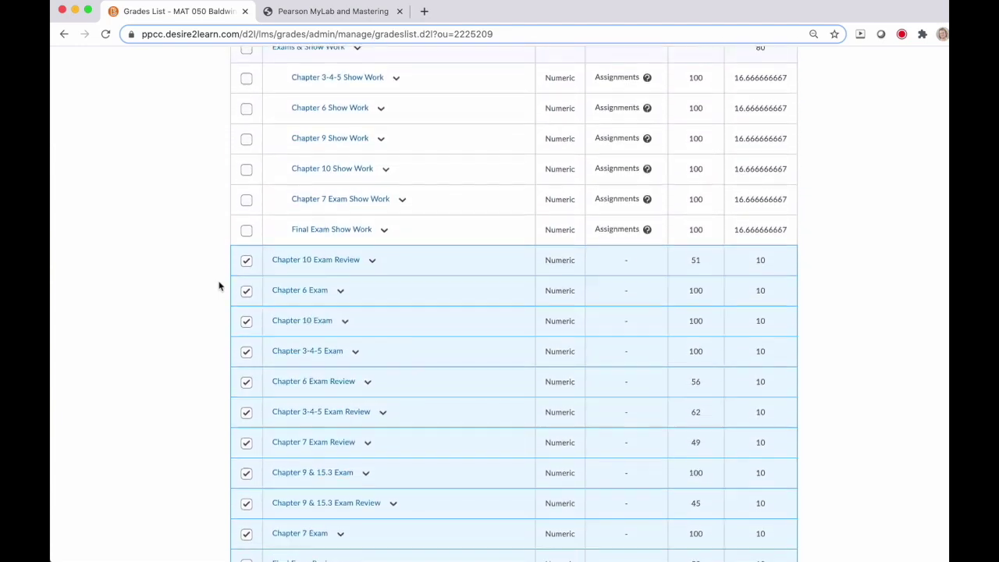
scroll(220, 286, "up", 6)
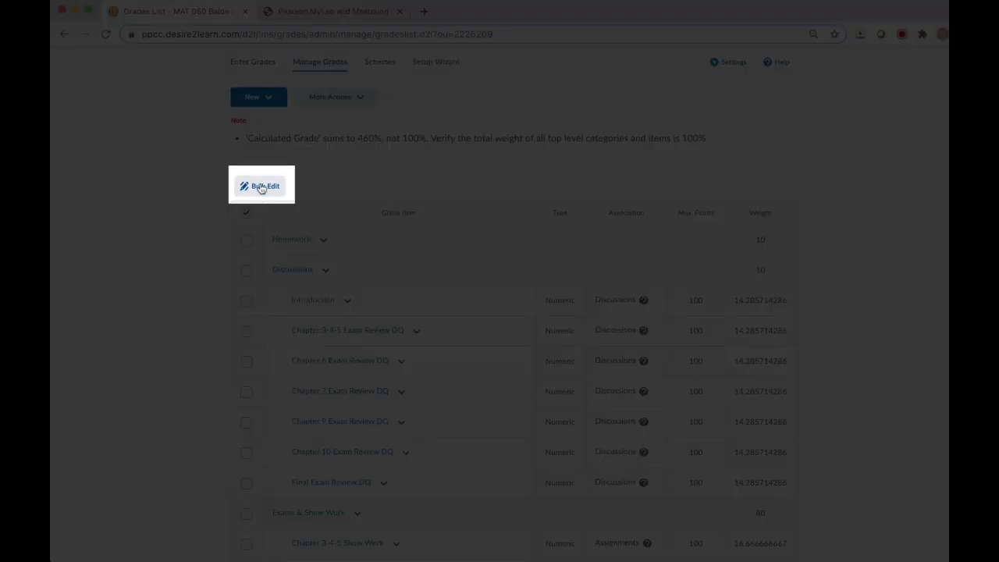
Step: Bulk edit categories: Chapter 10 Exam Review to Homework, Chapter 6 Exam to Exams & Show Work, and save
left_click(260, 188)
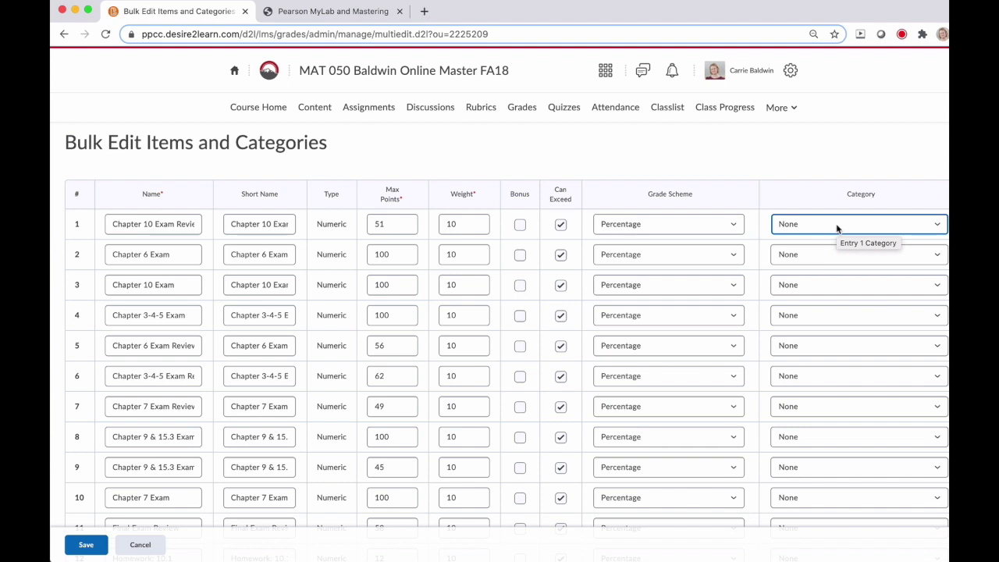
left_click(191, 224)
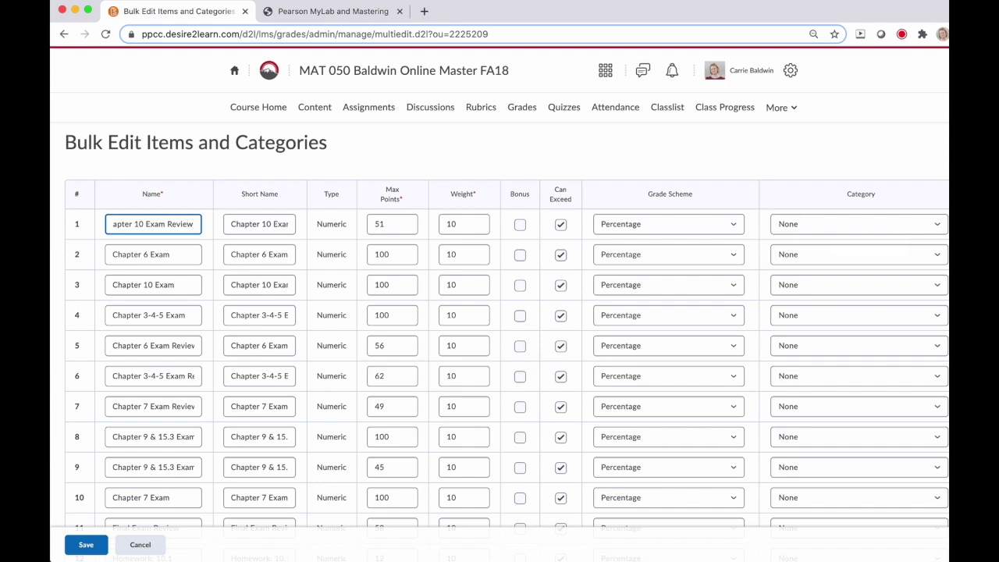
left_click(874, 225)
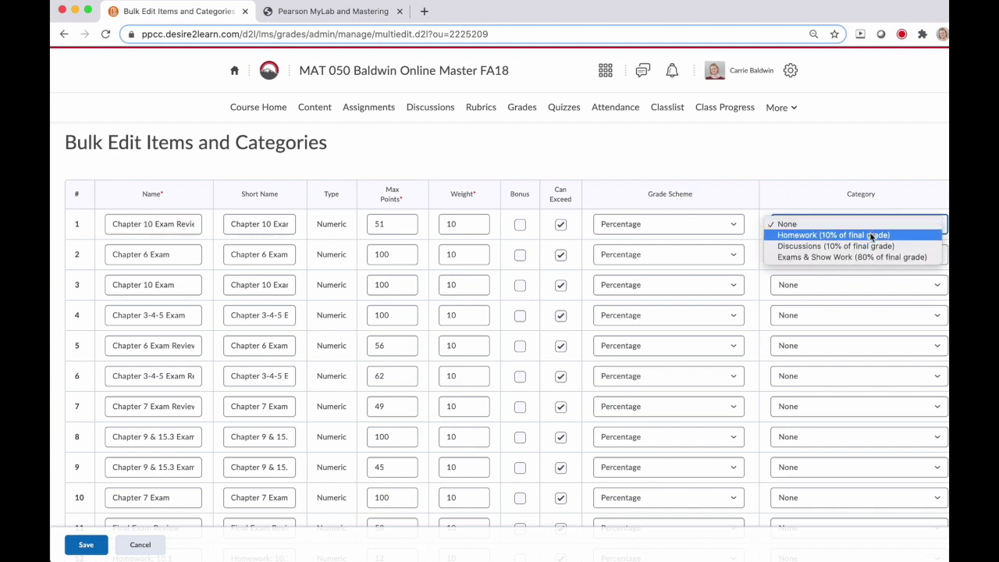
left_click(872, 235)
left_click(847, 255)
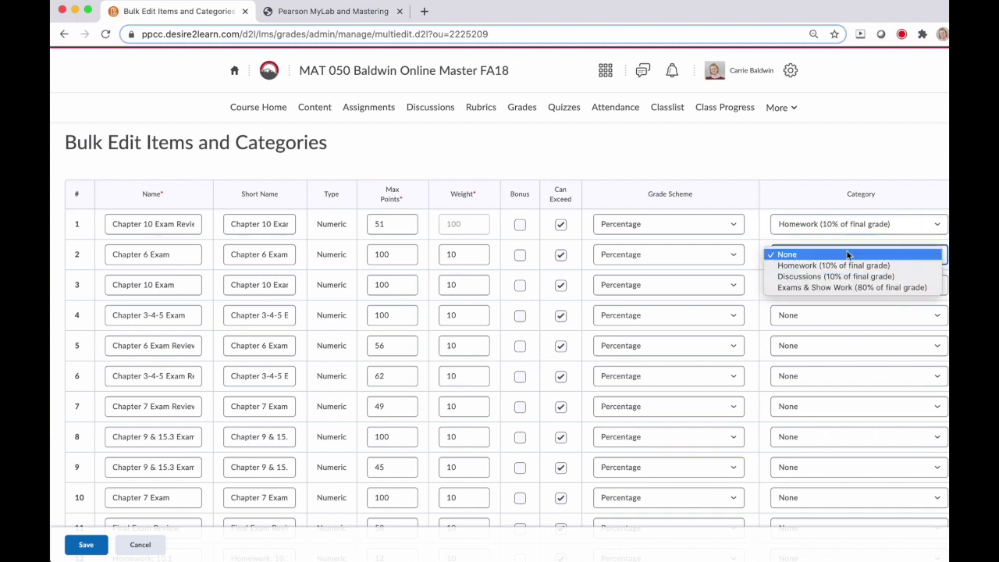
left_click(841, 292)
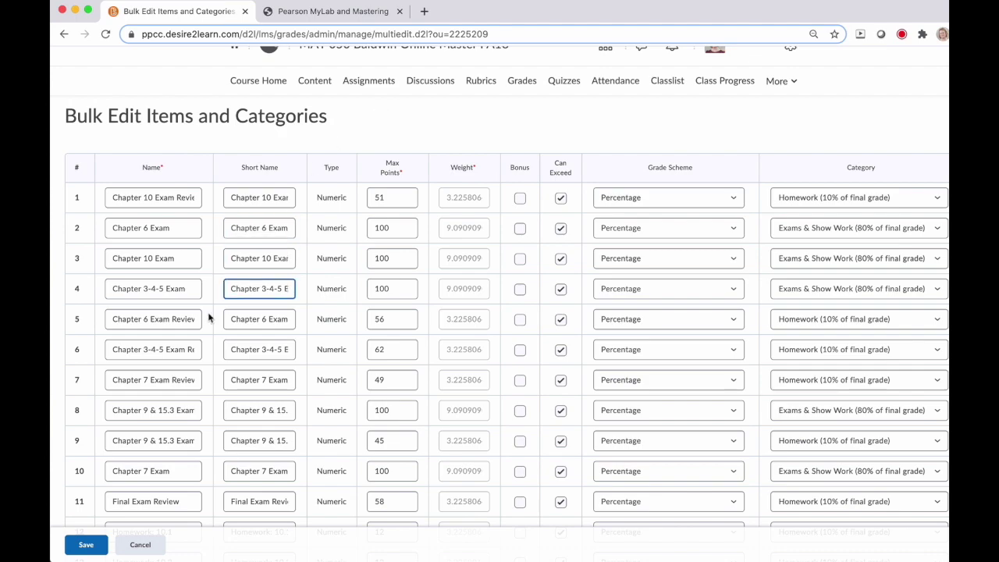
left_click(86, 542)
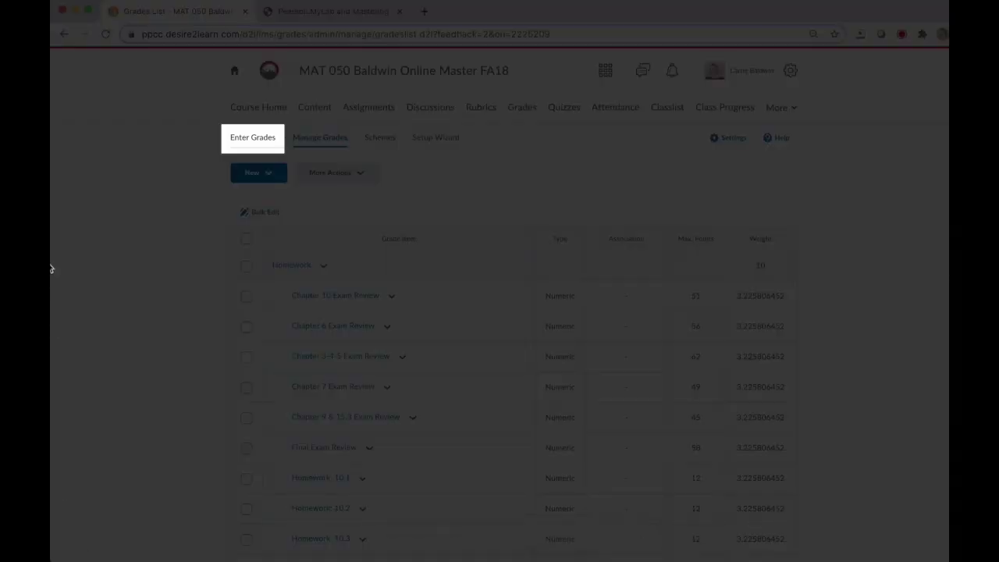
Step: Check the new MyLab columns on Enter Grades, then return to the Pearson grade sync page
left_click(247, 140)
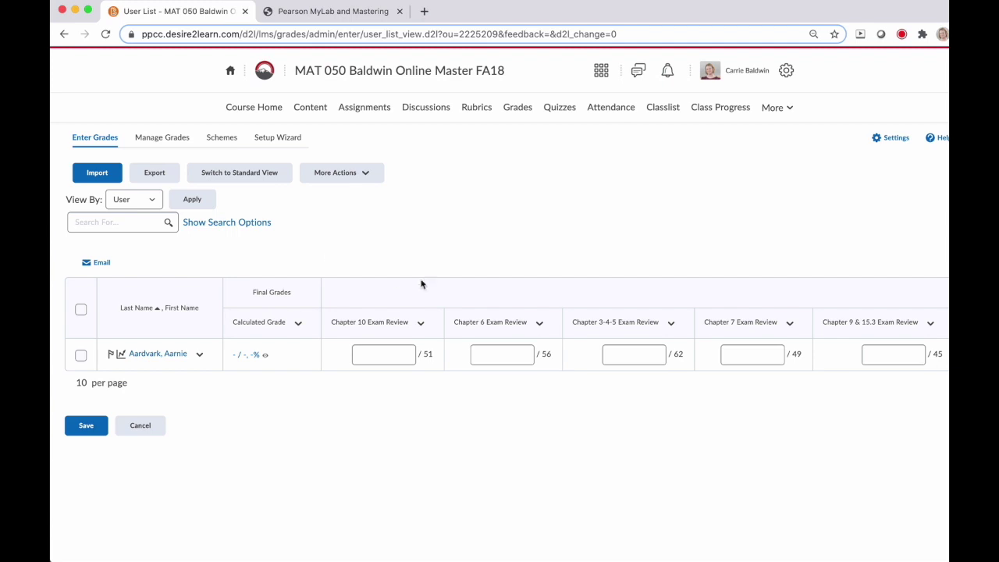
scroll(432, 288, "right", 5)
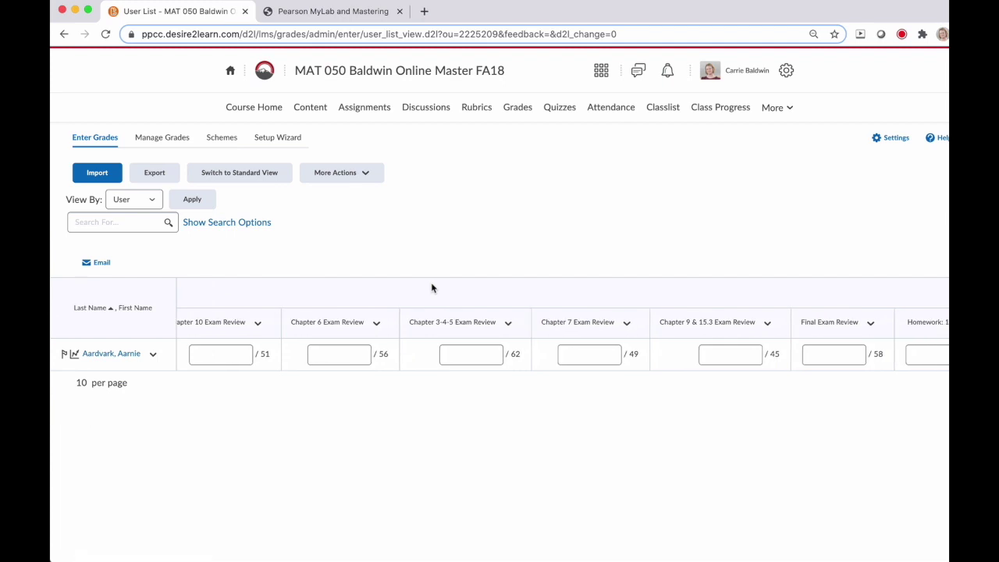
scroll(432, 288, "left", 5)
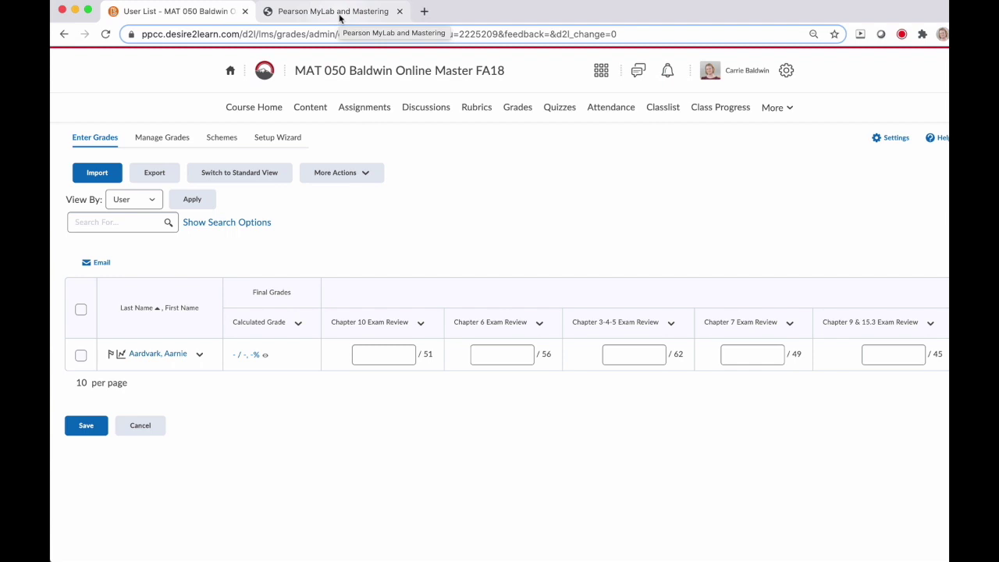
left_click(341, 17)
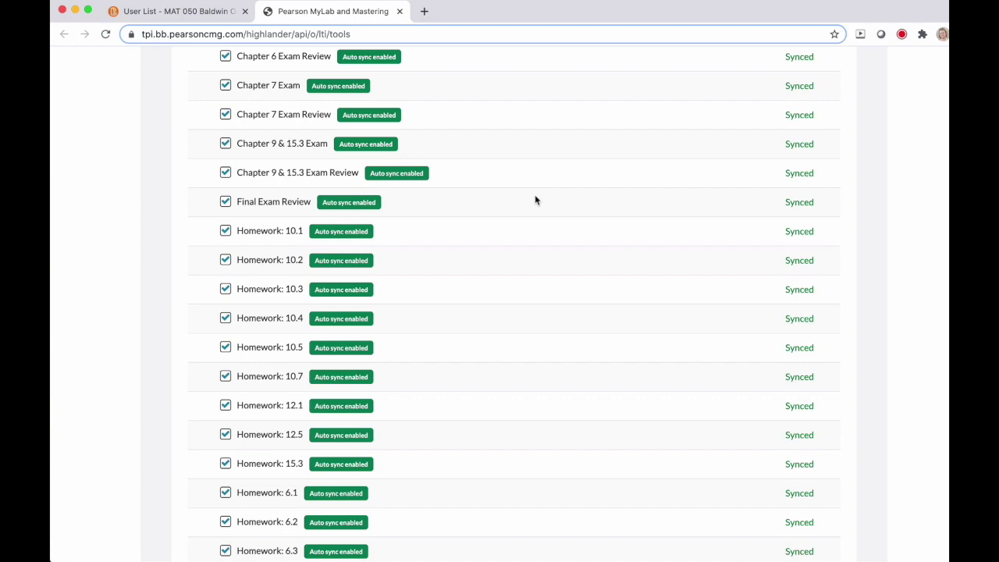
Step: Switch the Recent Syncs dropdown to Manual Syncs to see the 08-27-2020 sync history
scroll(534, 201, "up", 6)
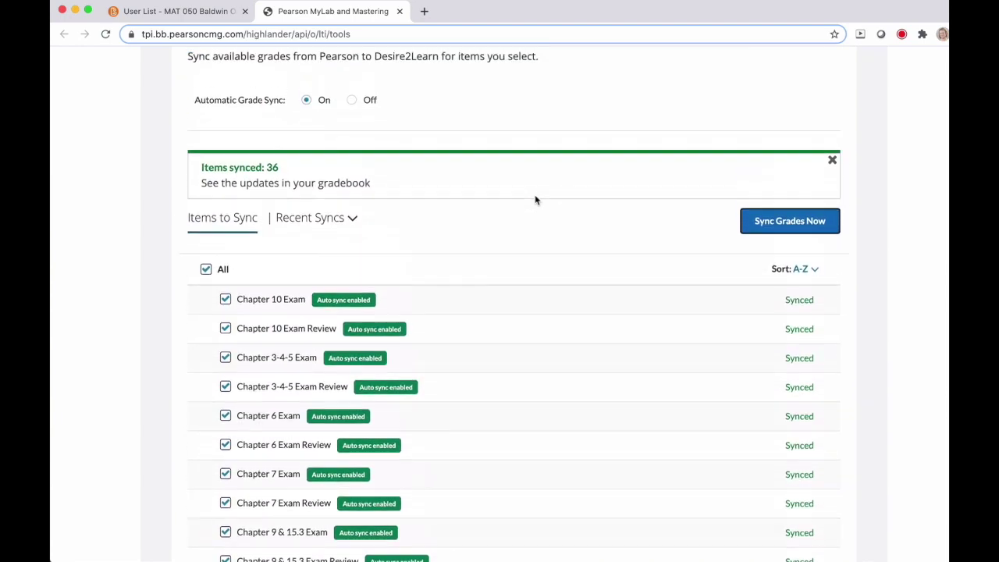
scroll(534, 201, "up", 2)
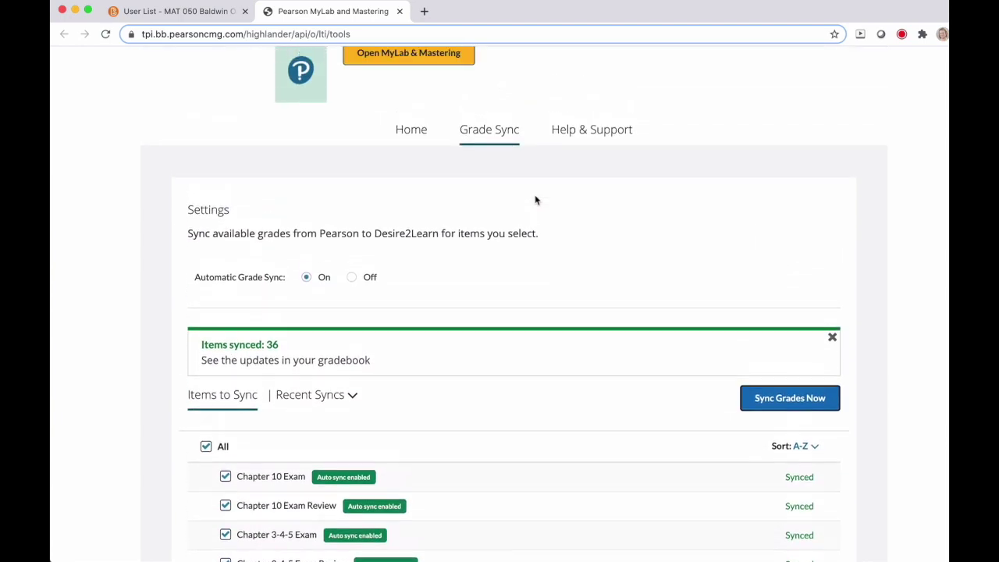
left_click(316, 398)
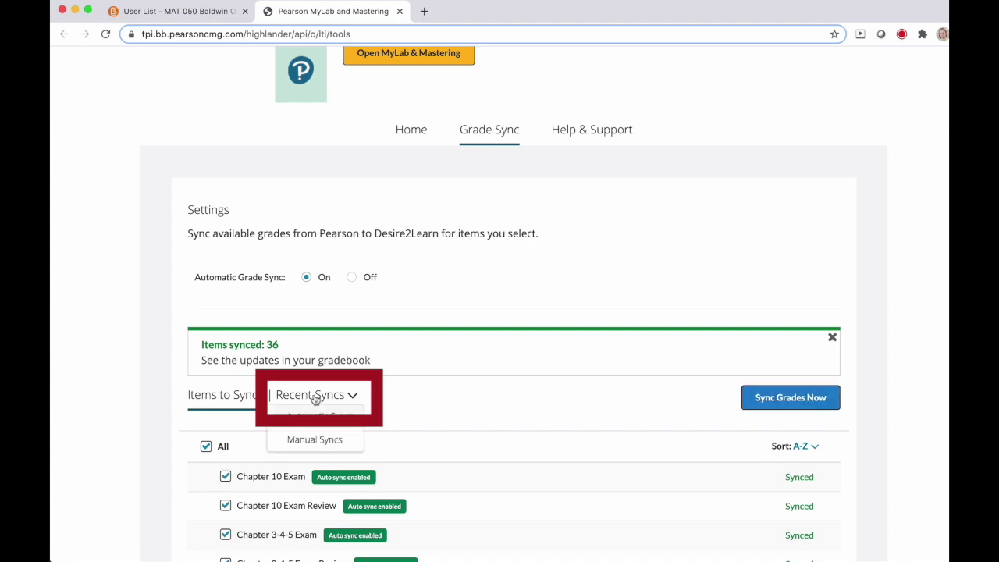
left_click(320, 441)
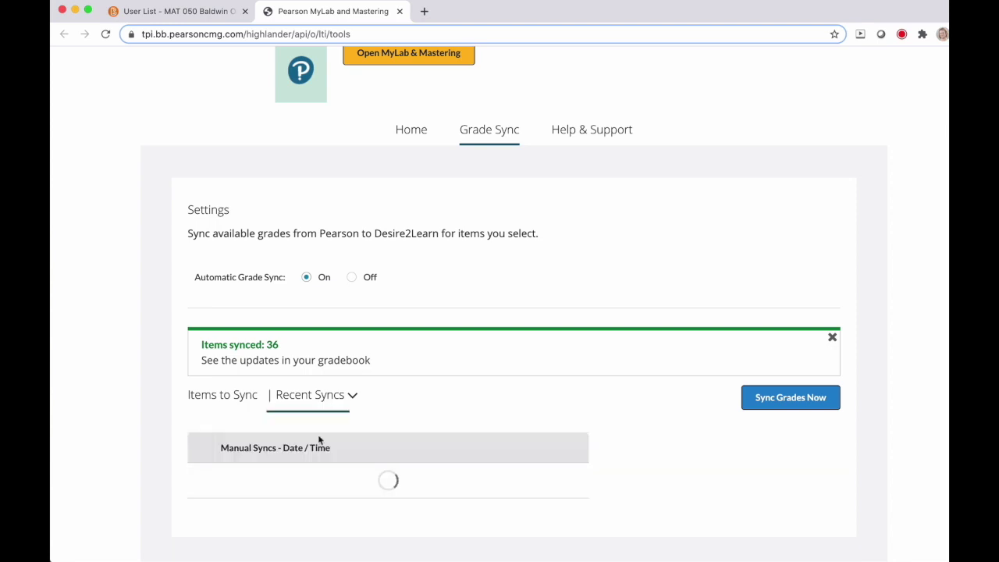